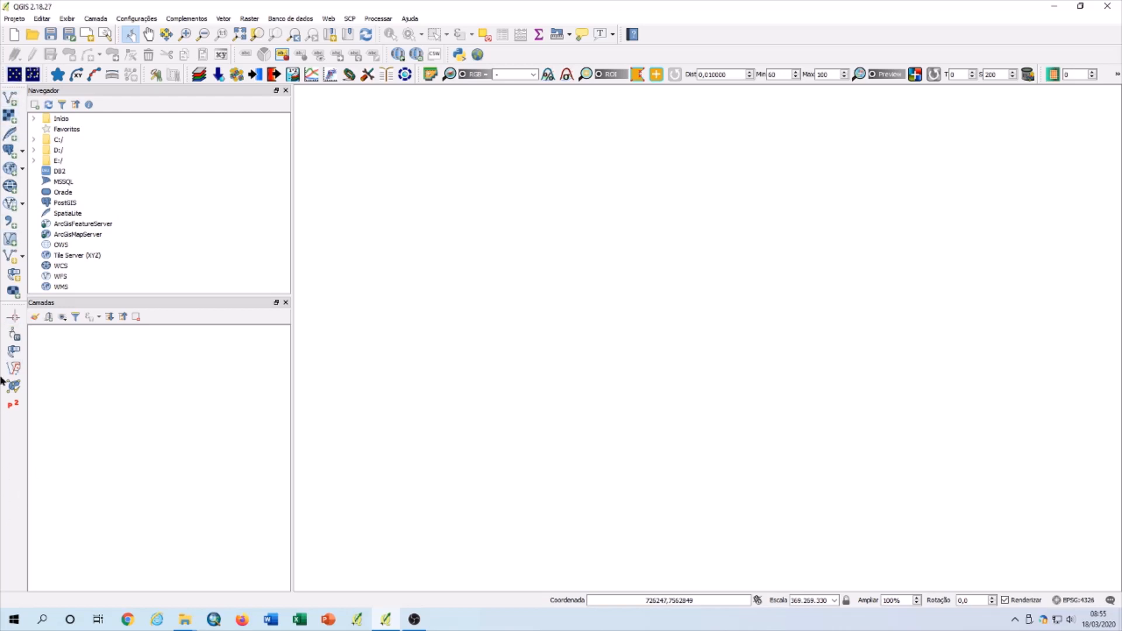
# Start a delimited text layer and load perimetro_aula.csv from the pontos_poligono folder as its source file.
pyautogui.click(7, 99)
pyautogui.click(13, 119)
pyautogui.click(13, 406)
pyautogui.click(12, 223)
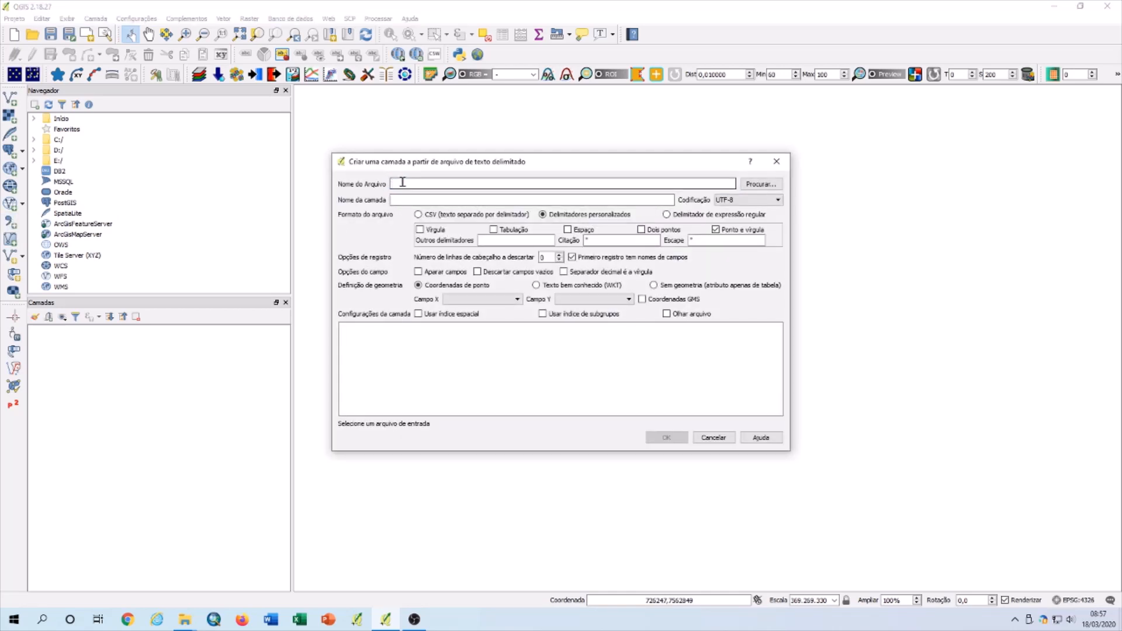
pyautogui.click(759, 186)
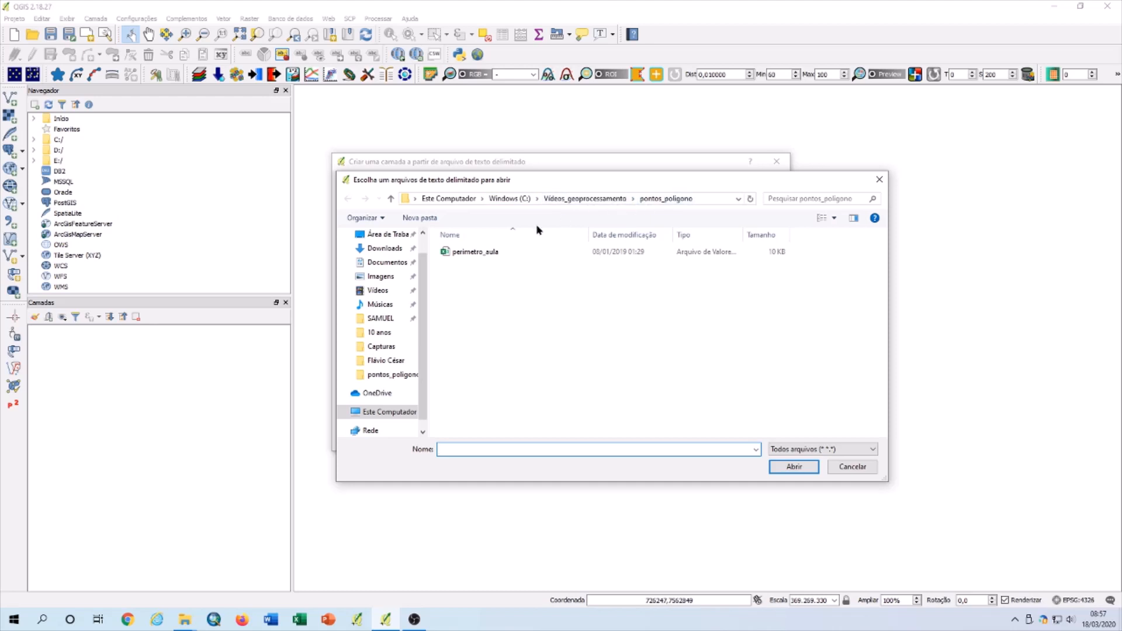
pyautogui.click(461, 256)
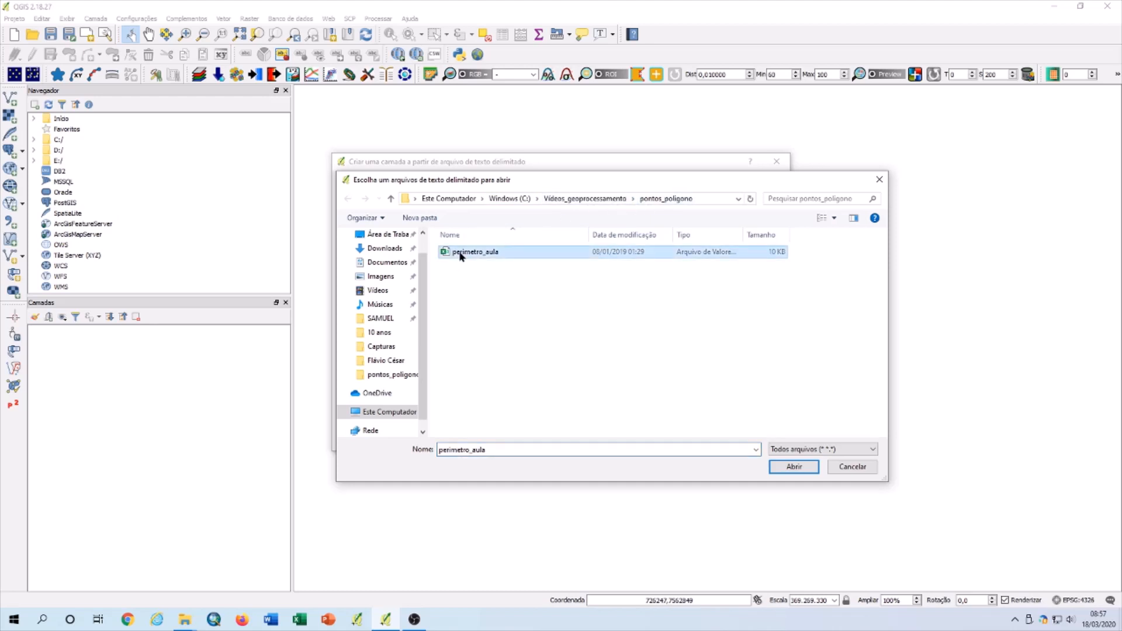
pyautogui.click(807, 468)
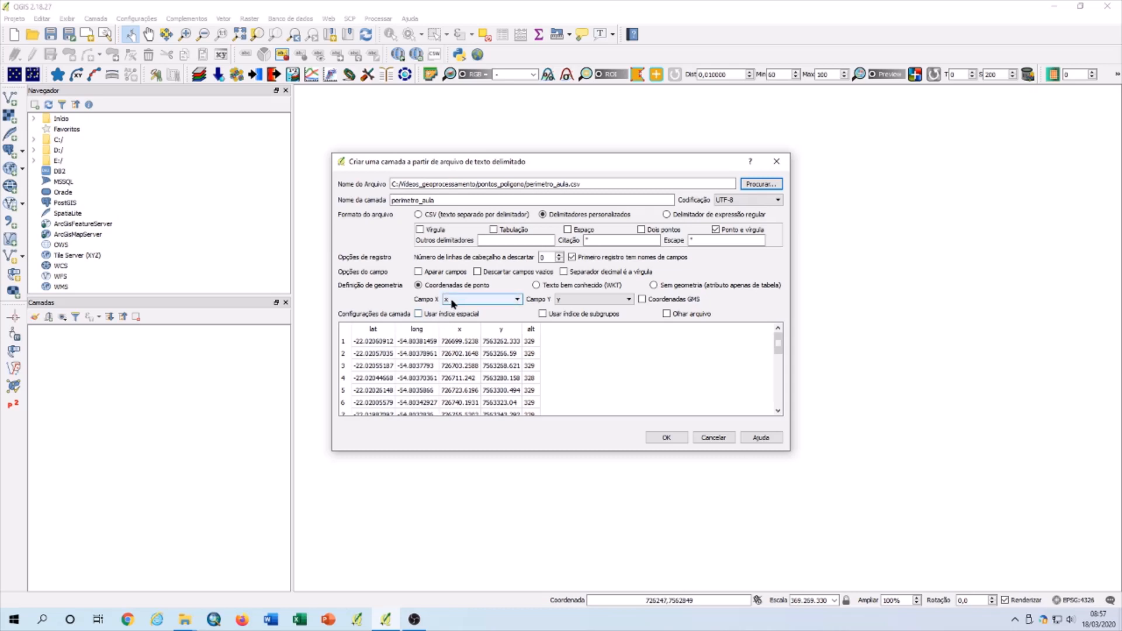
pyautogui.press('ctrl')
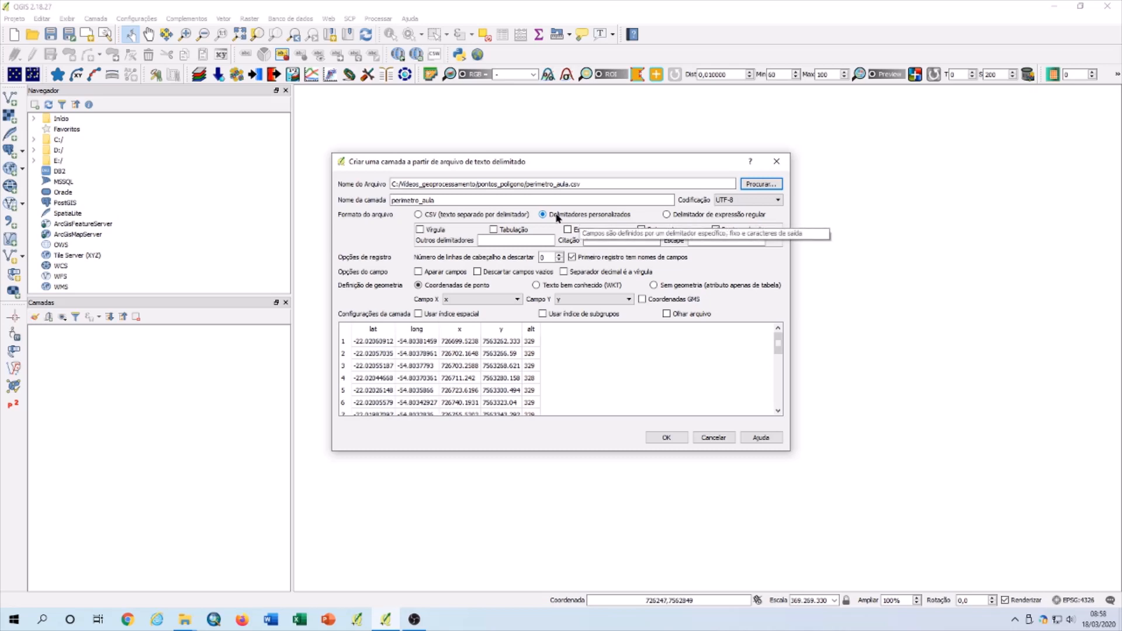
# Create the point layer from the delimited text file with WGS 84 (EPSG:4326) as its coordinate reference system.
pyautogui.click(666, 439)
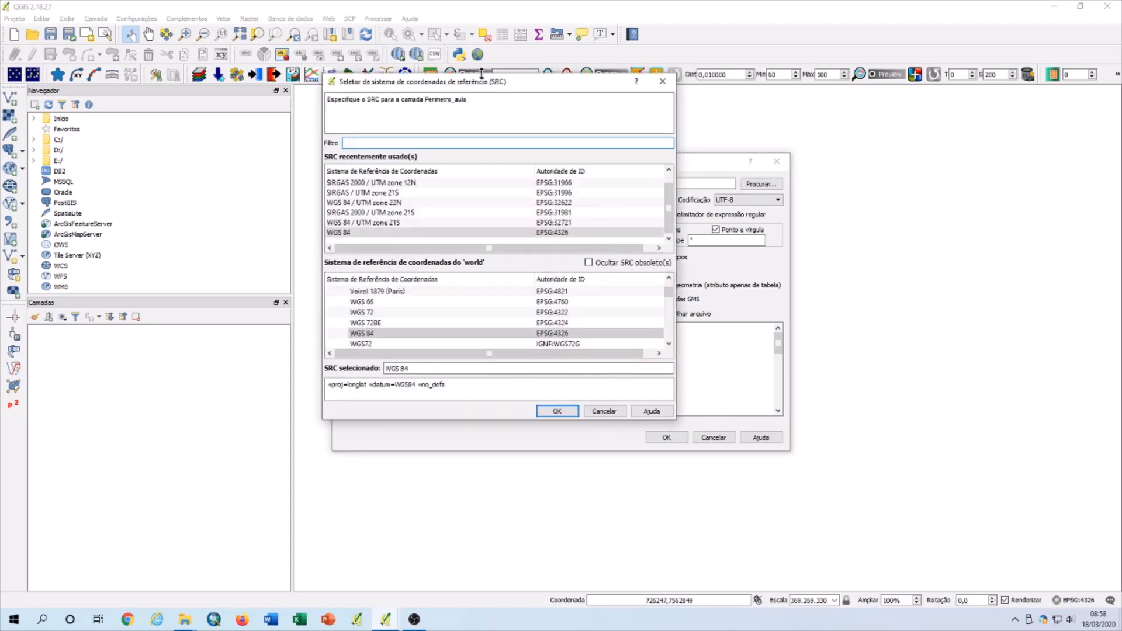
pyautogui.click(501, 82)
pyautogui.click(349, 234)
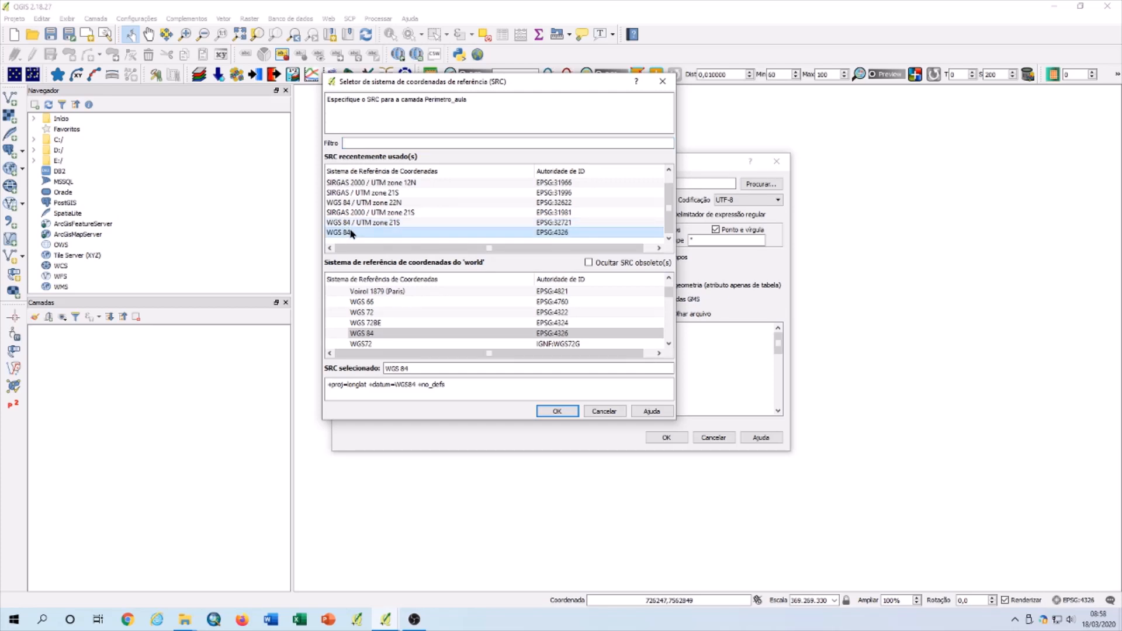
pyautogui.click(585, 235)
pyautogui.click(548, 234)
pyautogui.click(566, 412)
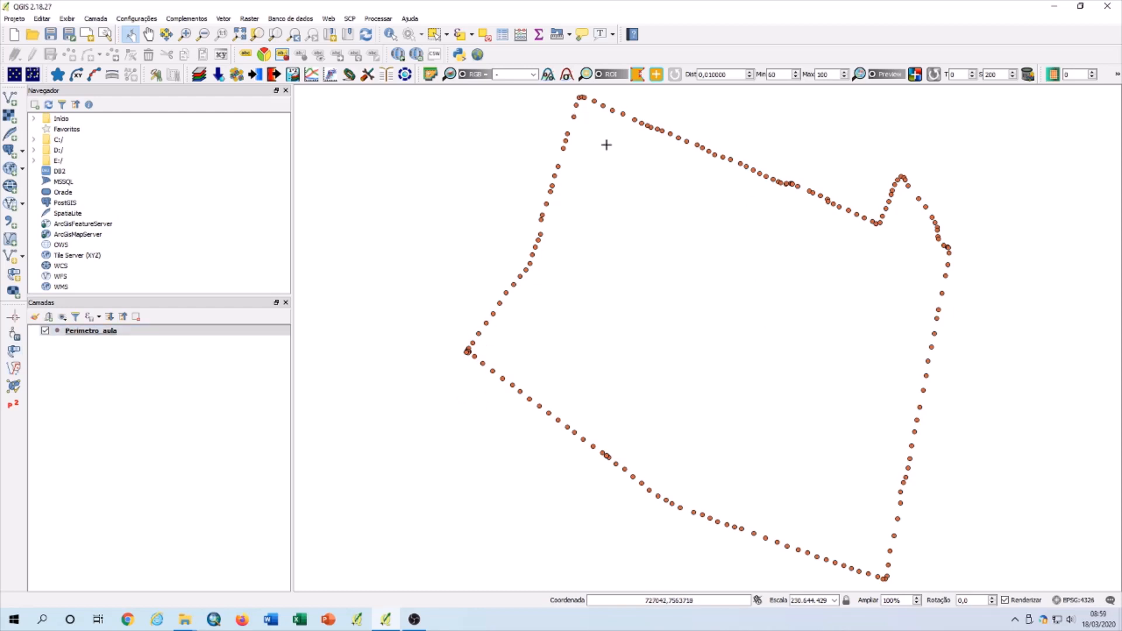
# Export the Perimetro_aula layer as a shapefile named pontos in the pontos_poligono folder, using WGS 84.
pyautogui.click(97, 331)
pyautogui.rightClick(107, 332)
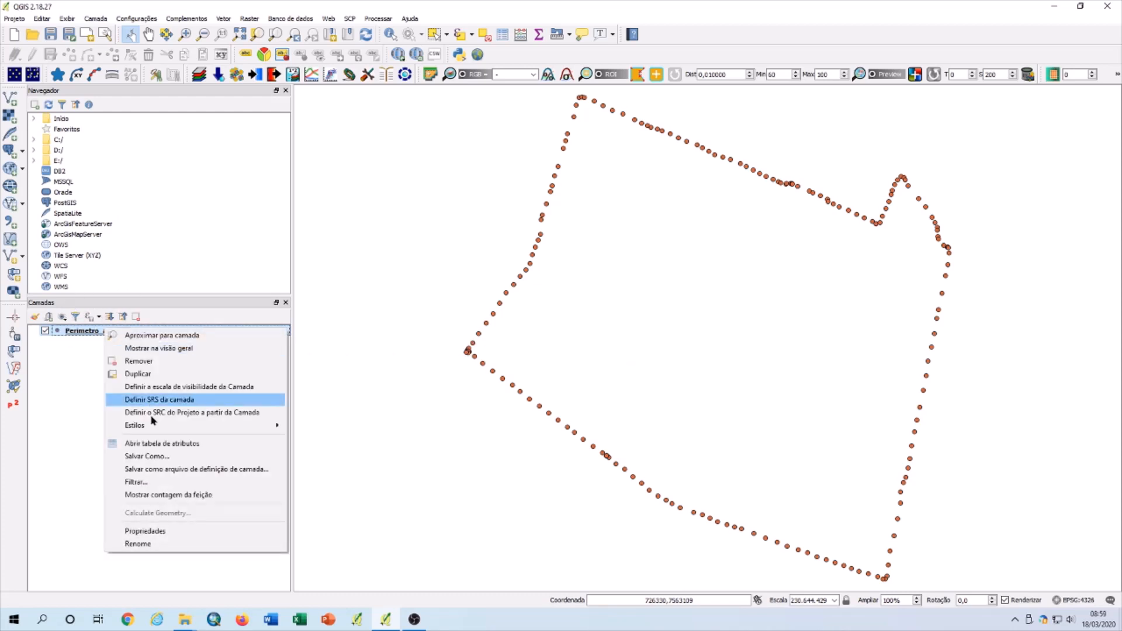
pyautogui.click(154, 457)
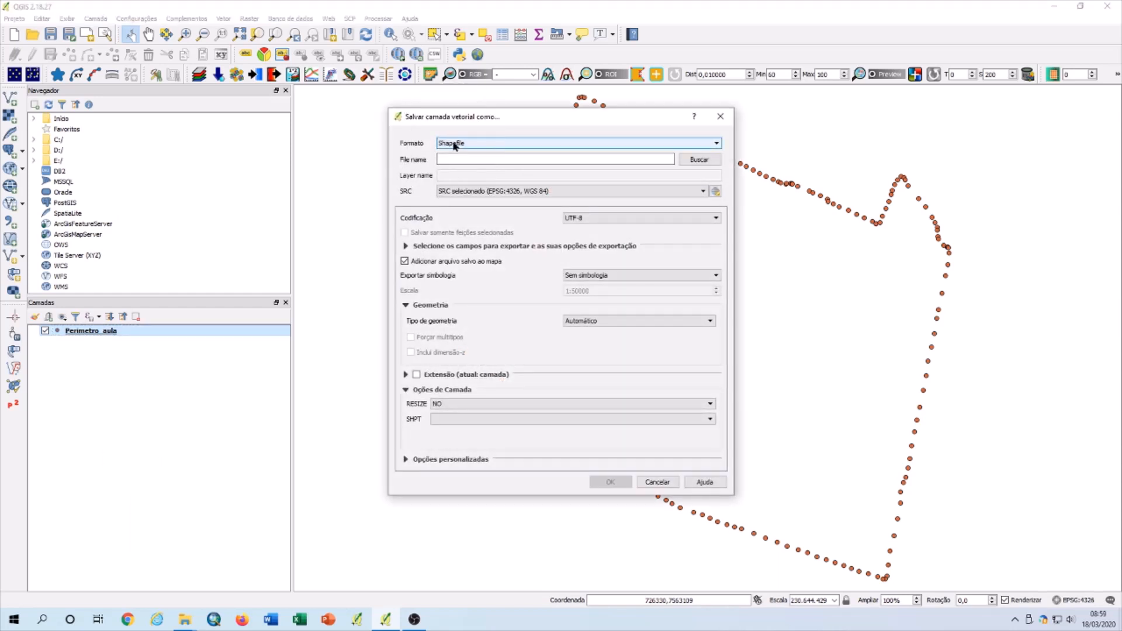
pyautogui.press('ctrl')
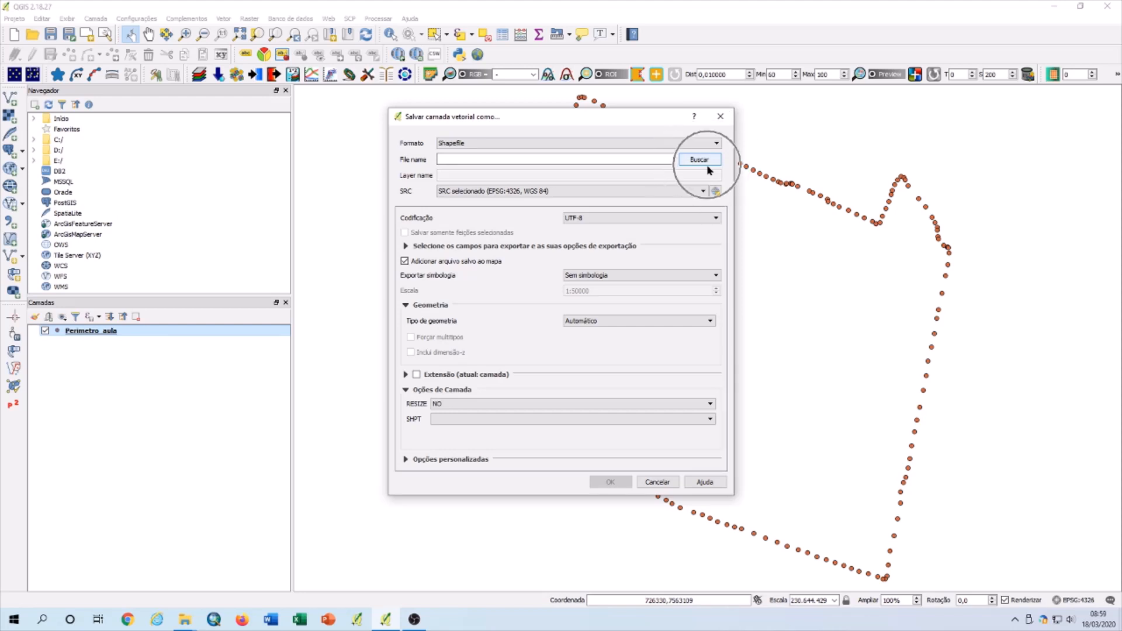
pyautogui.click(706, 162)
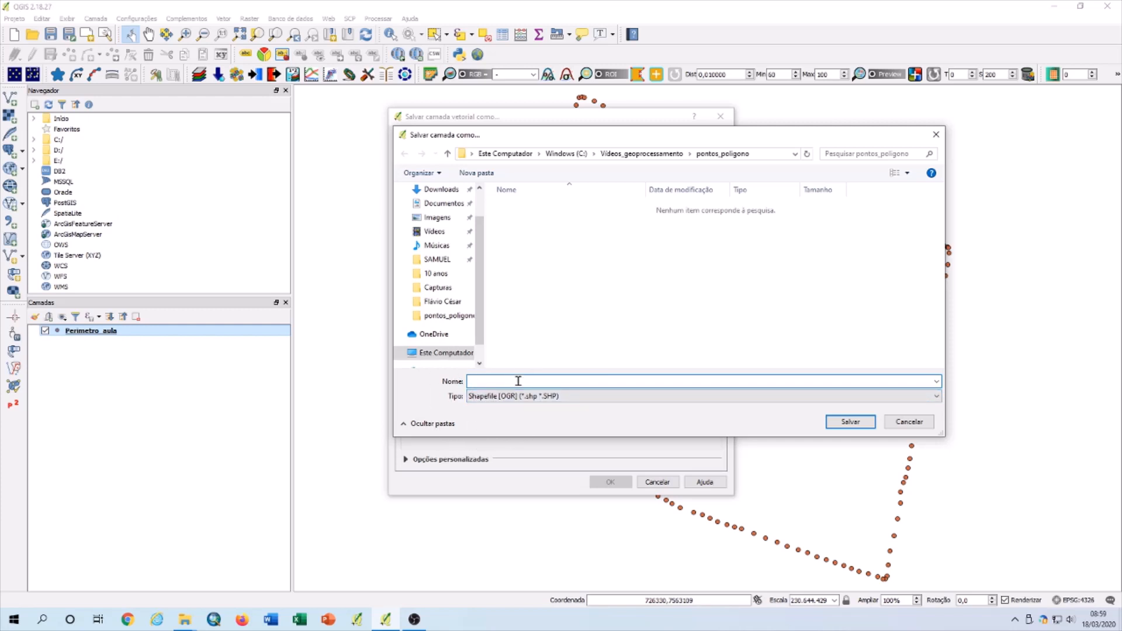
pyautogui.write('pontos')
pyautogui.click(851, 421)
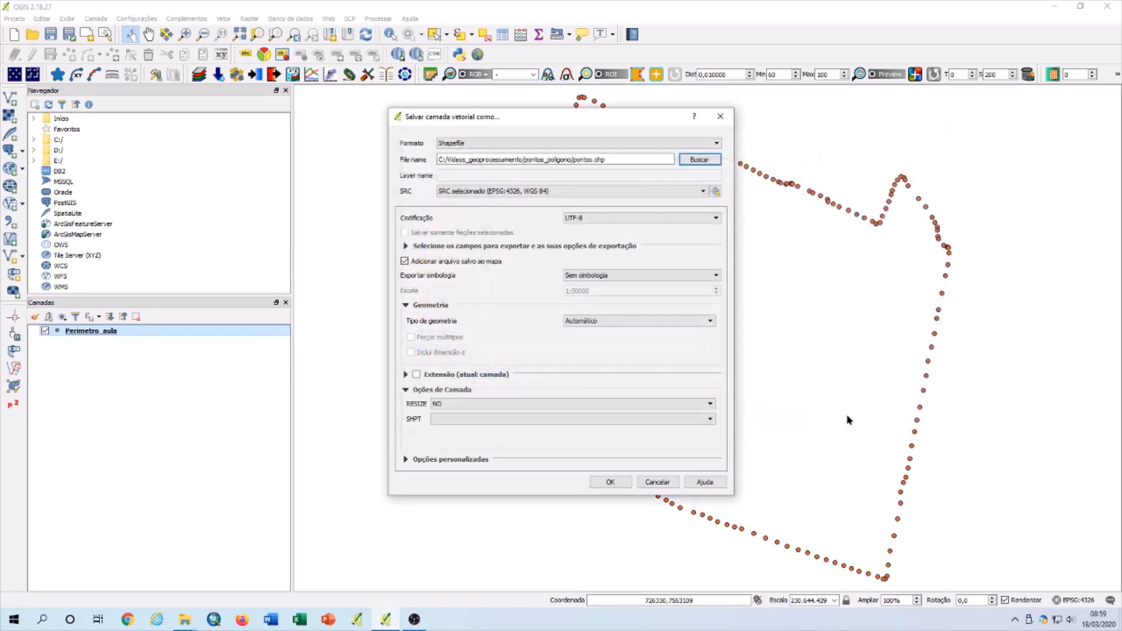
pyautogui.click(601, 477)
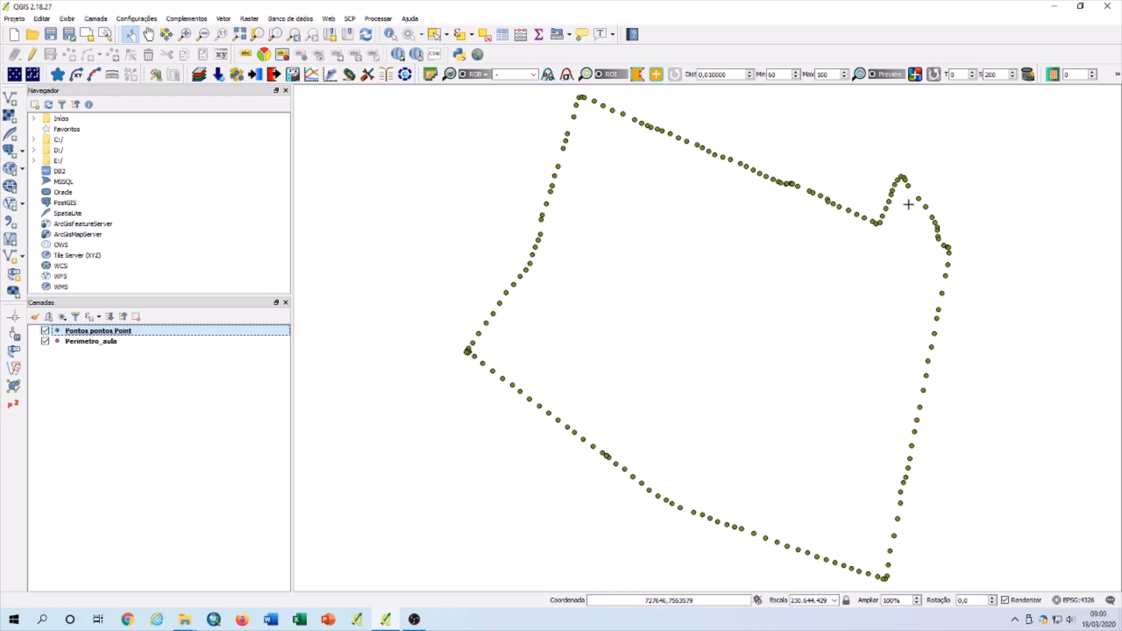
# Compare the two point layers by toggling their visibility and remove the original Perimetro_aula layer from the project.
pyautogui.click(45, 331)
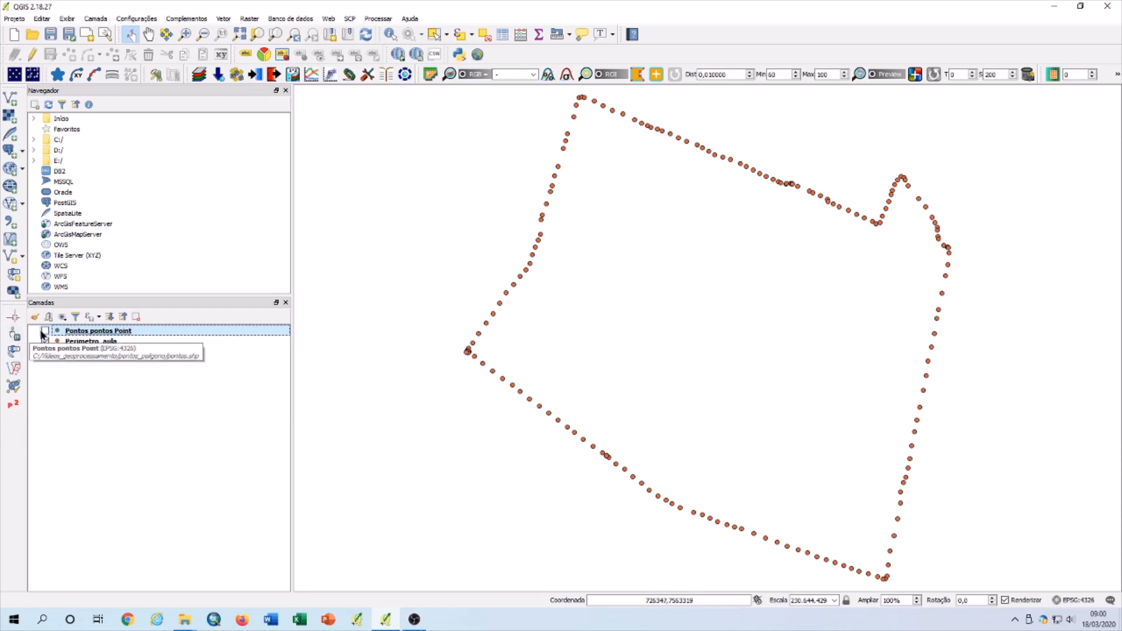
pyautogui.click(44, 331)
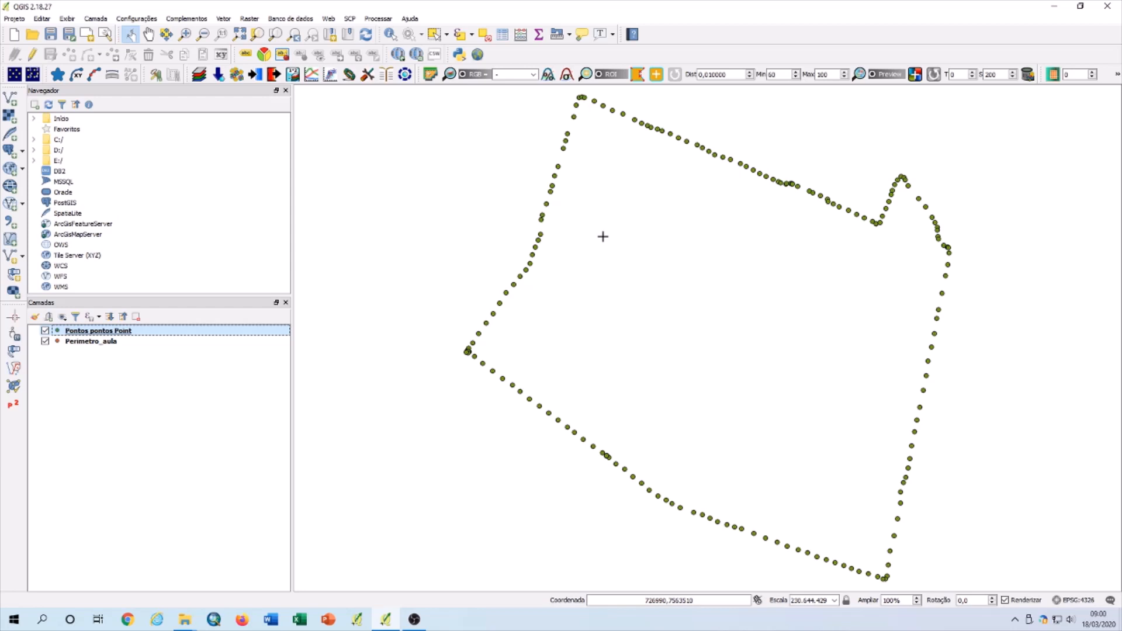
pyautogui.click(45, 342)
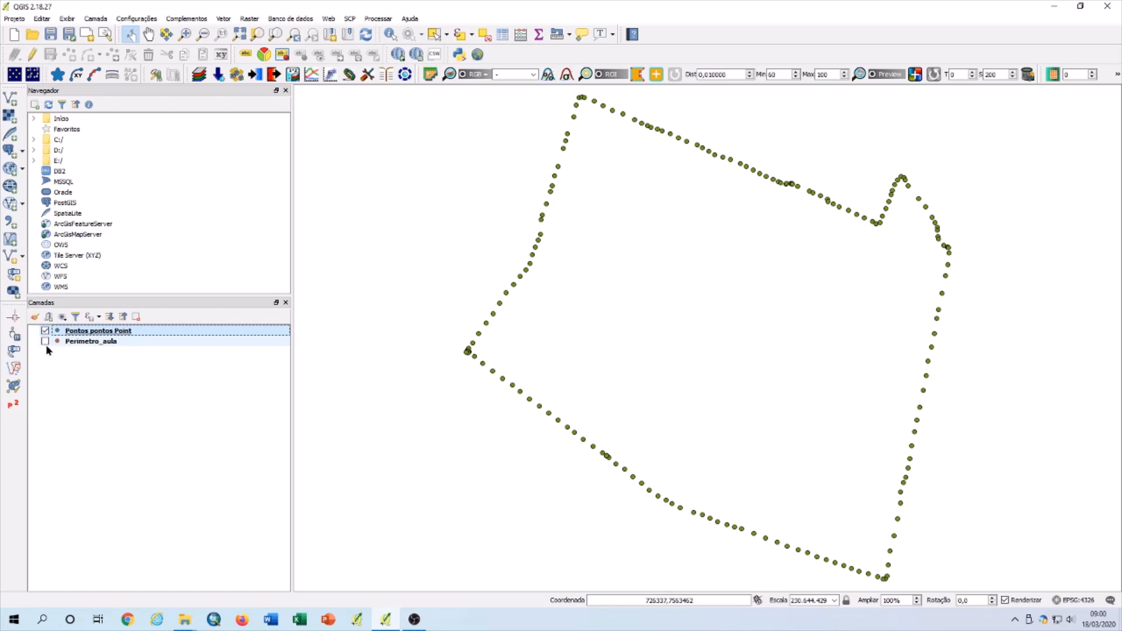
pyautogui.rightClick(76, 342)
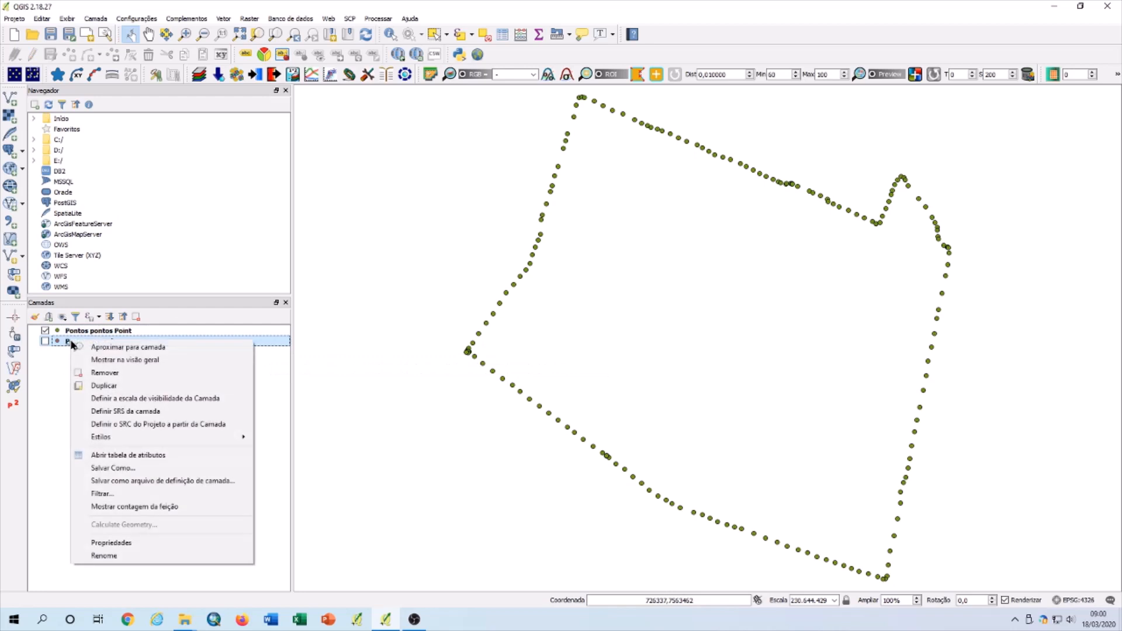
pyautogui.click(96, 373)
pyautogui.click(549, 324)
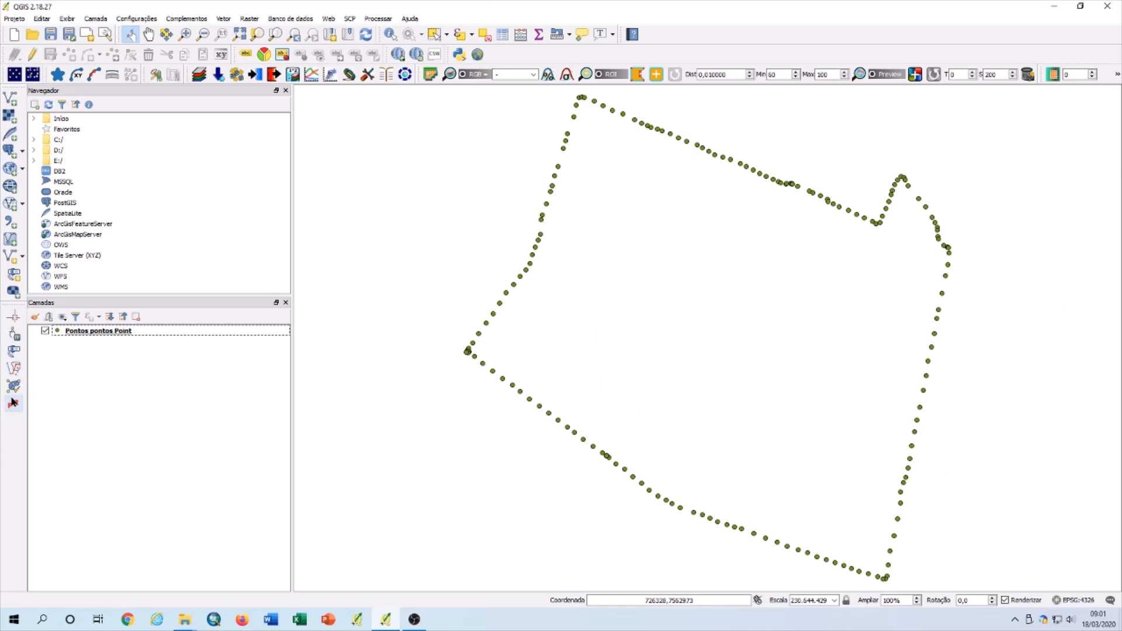
# Open the Points2One tool for the Pontos pontos Point layer with polygons as the output type.
pyautogui.click(226, 19)
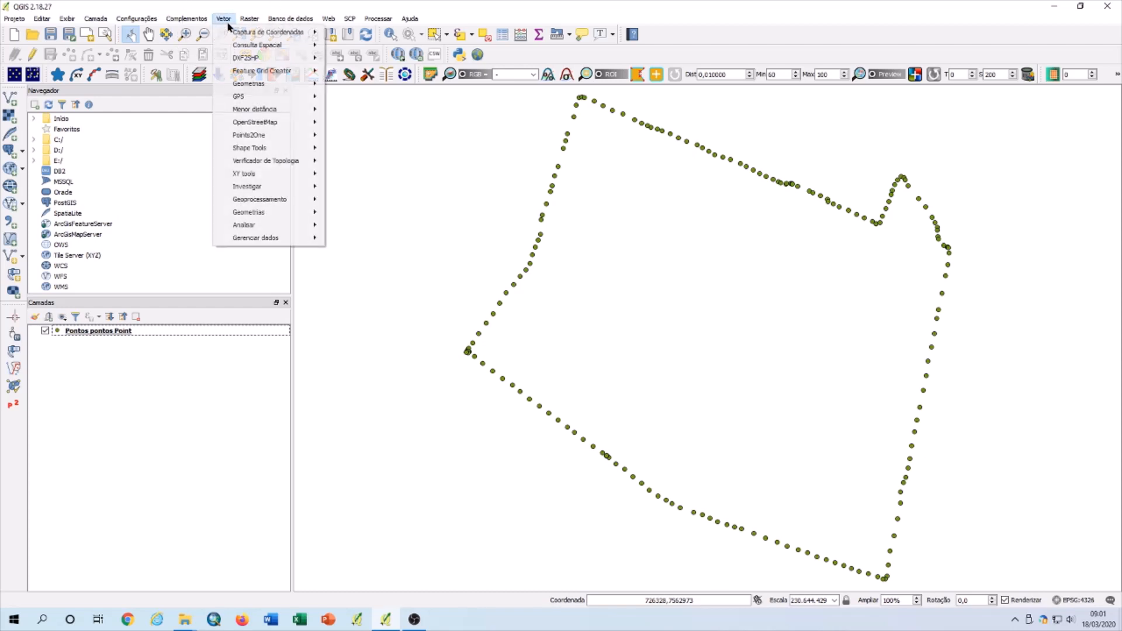
pyautogui.moveTo(267, 139)
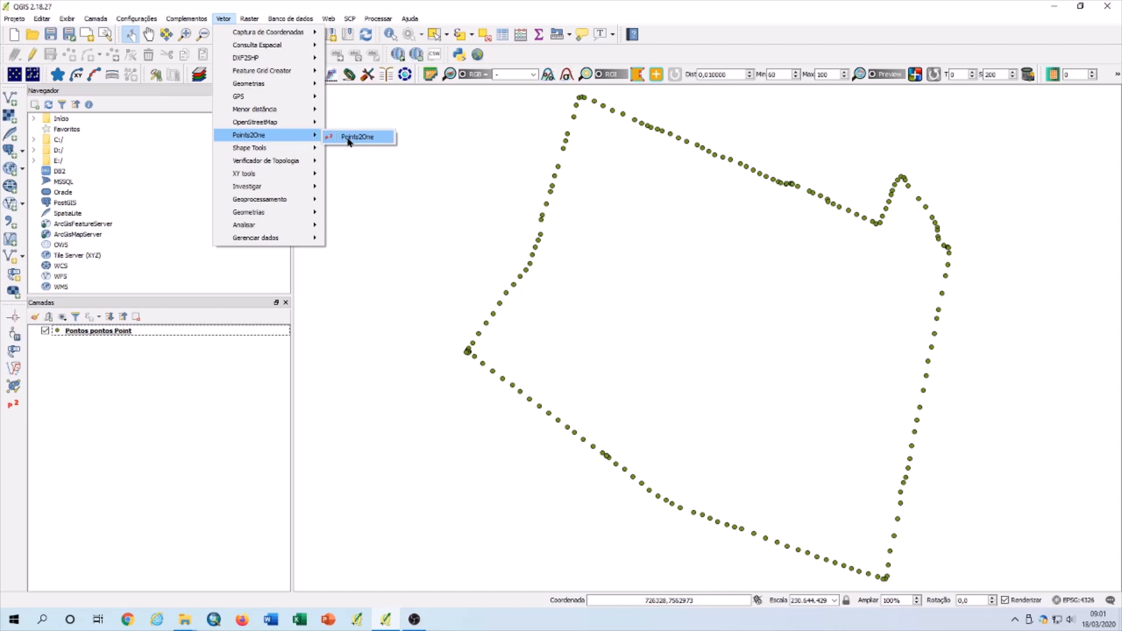
pyautogui.click(349, 138)
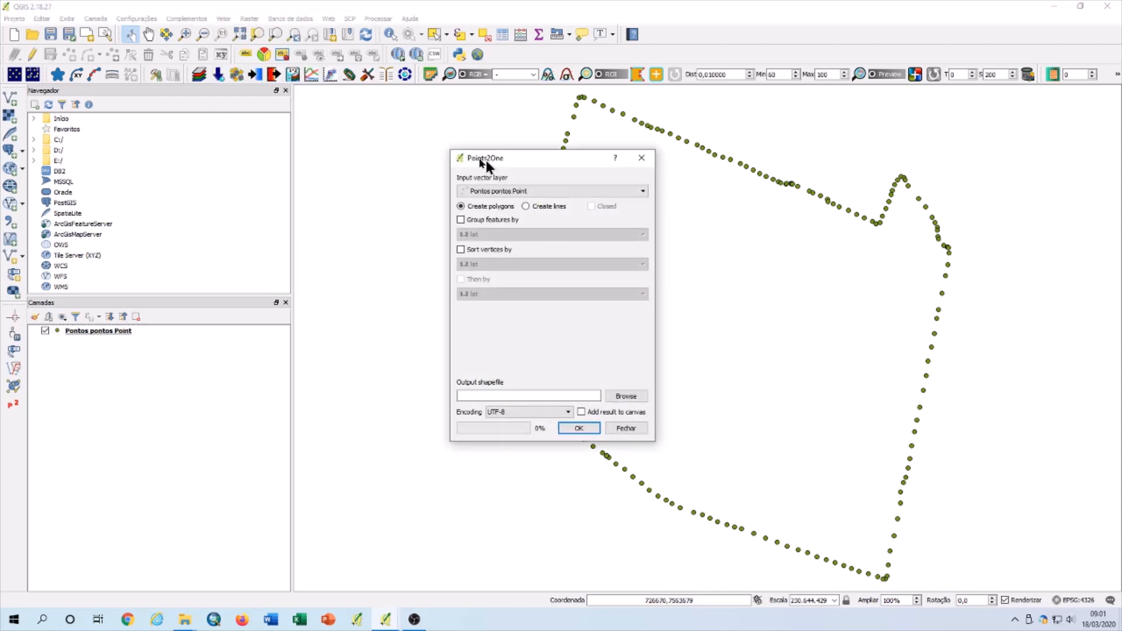
pyautogui.moveTo(485, 162); pyautogui.dragTo(349, 103)
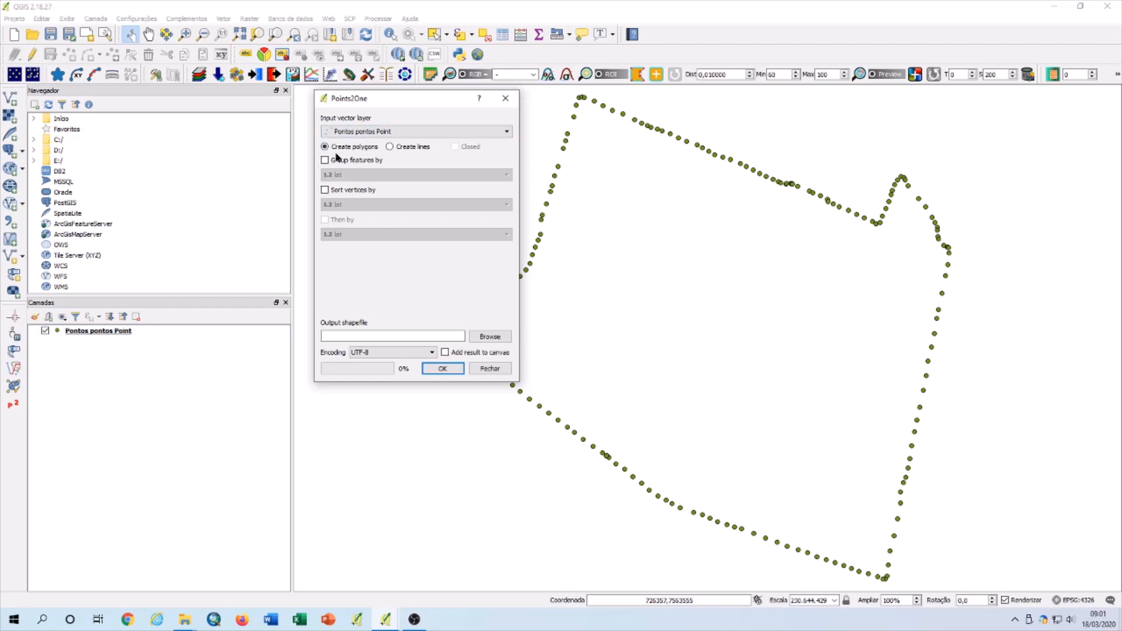
pyautogui.click(396, 147)
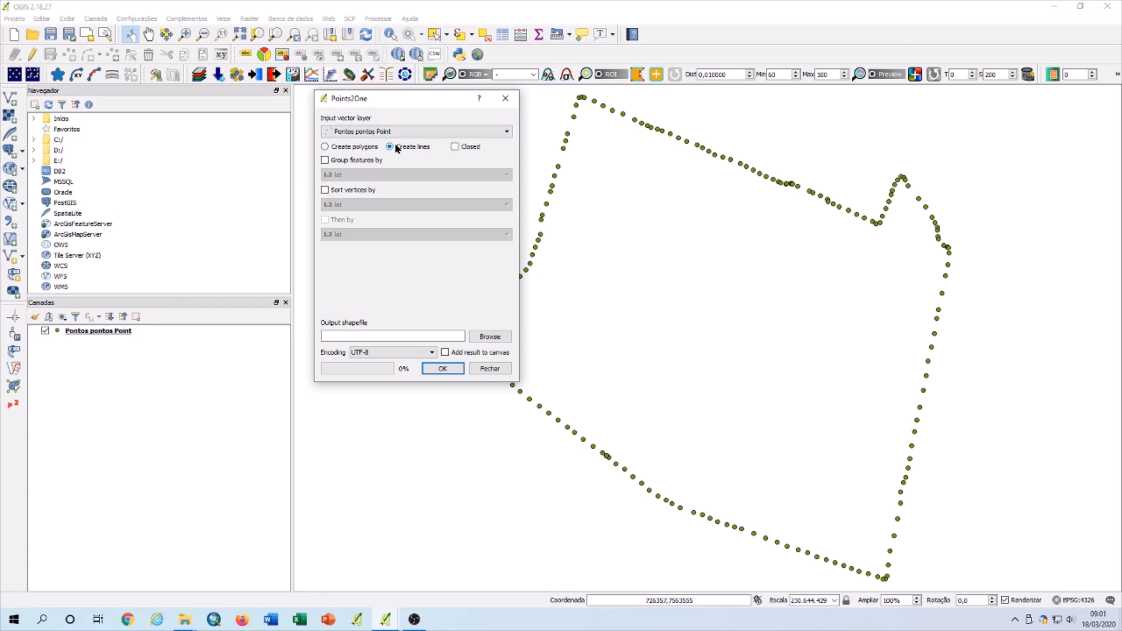
pyautogui.click(329, 148)
# Generate the polygon from the points as a shapefile named poligono in the pontos_poligono folder, adding the result to the canvas.
pyautogui.click(489, 340)
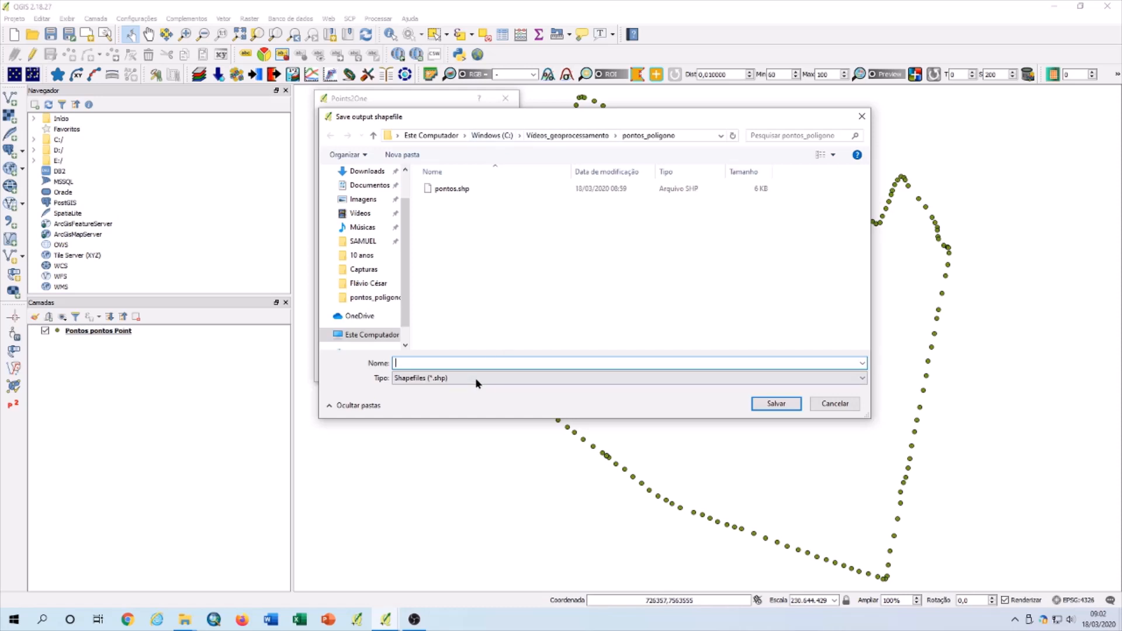
pyautogui.write('poligono')
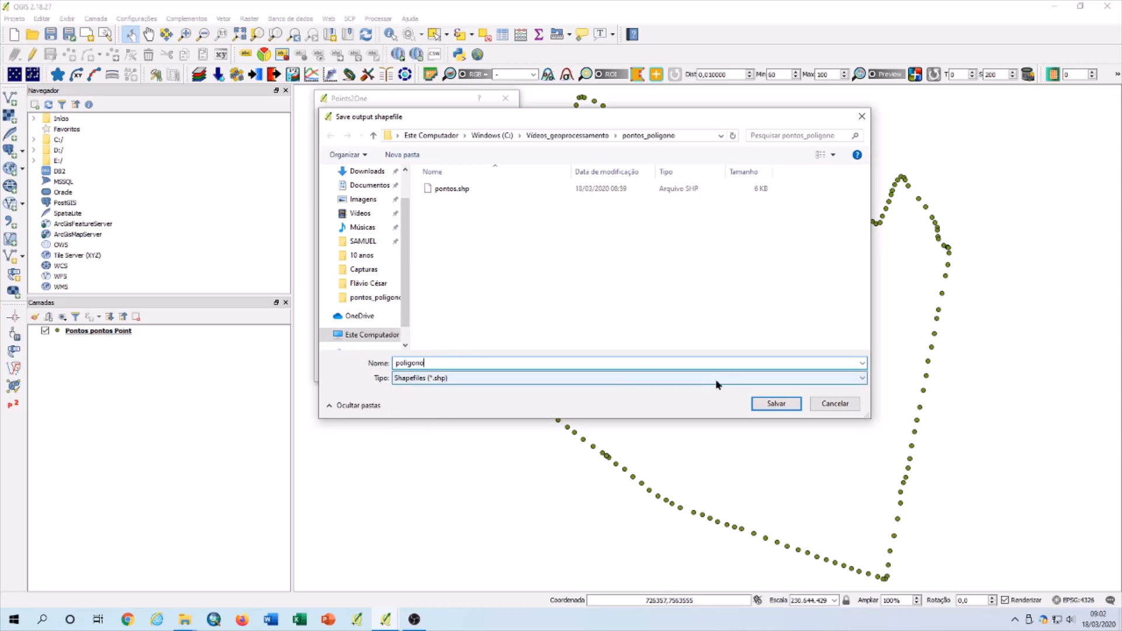
pyautogui.click(780, 405)
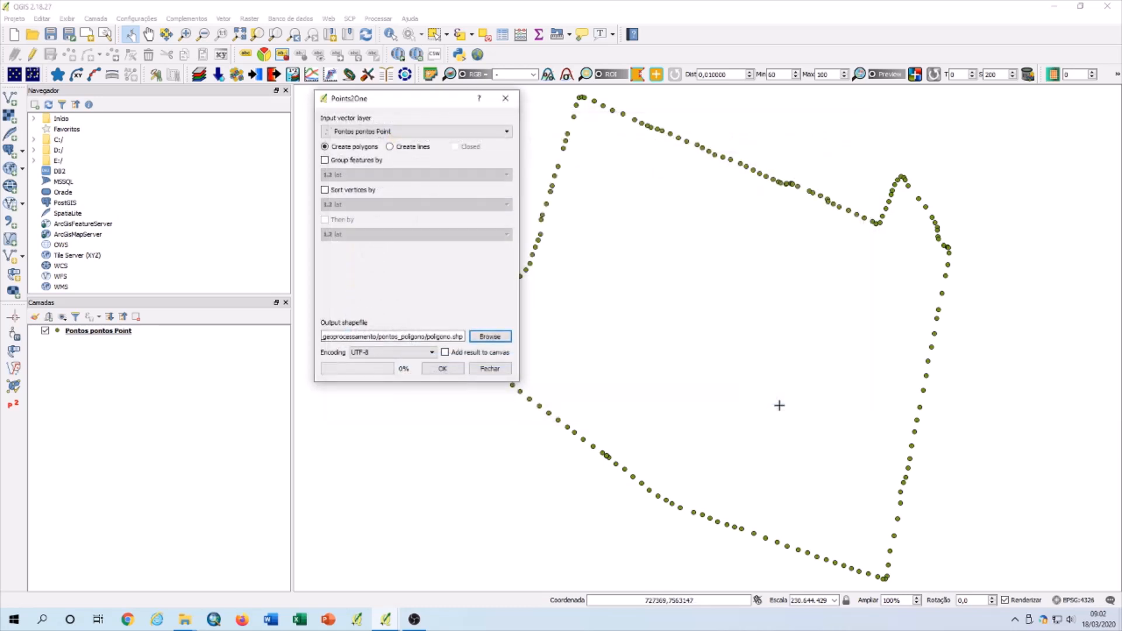
pyautogui.click(445, 353)
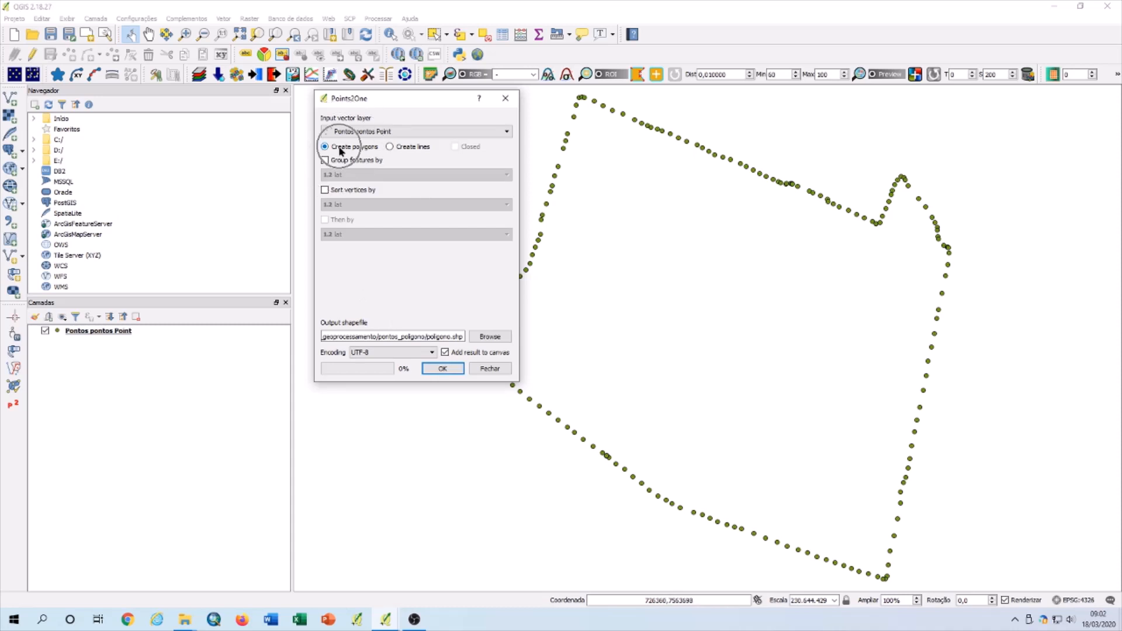
pyautogui.click(488, 338)
pyautogui.click(448, 370)
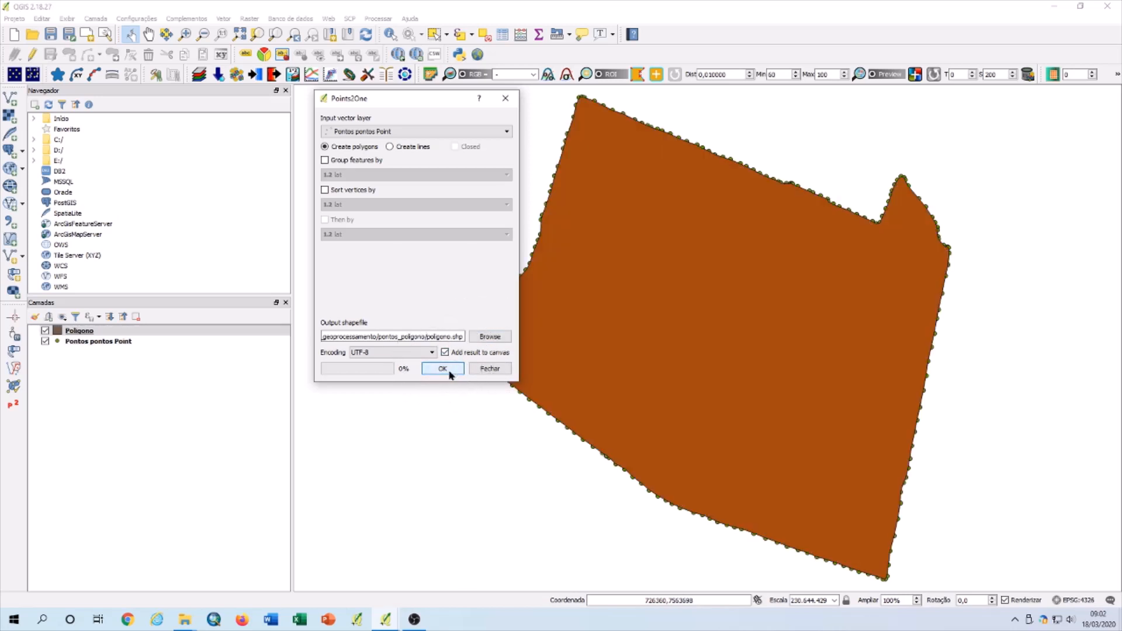
pyautogui.click(505, 98)
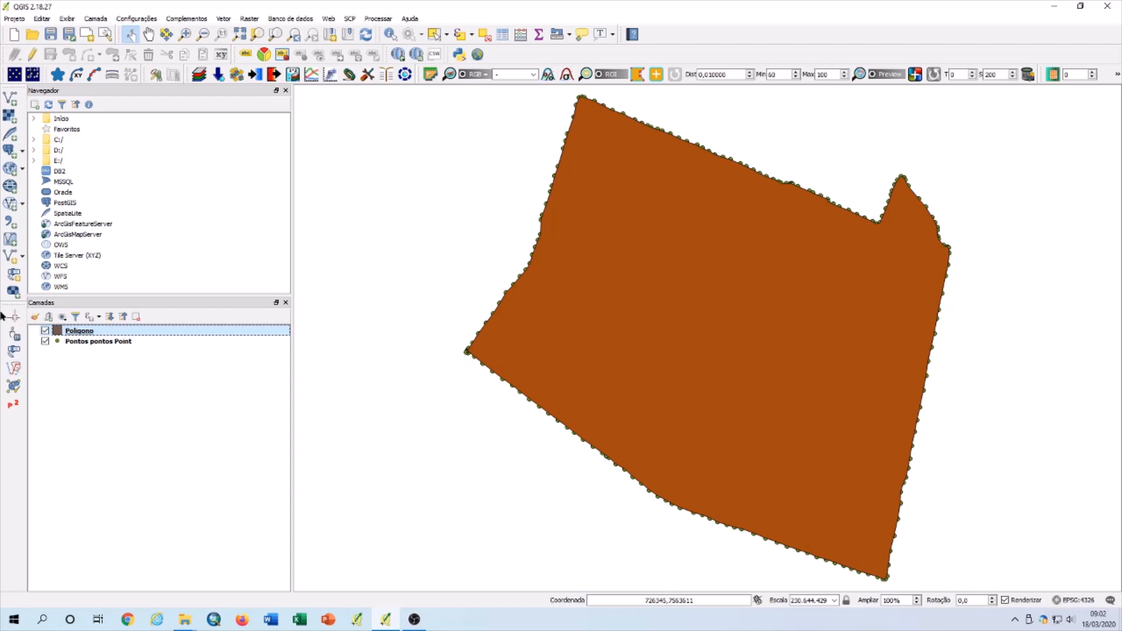
# Check the polygon outline with the points hidden and shown, and remove the Pontos pontos Point layer from the project.
pyautogui.click(46, 342)
pyautogui.click(46, 342)
pyautogui.click(45, 342)
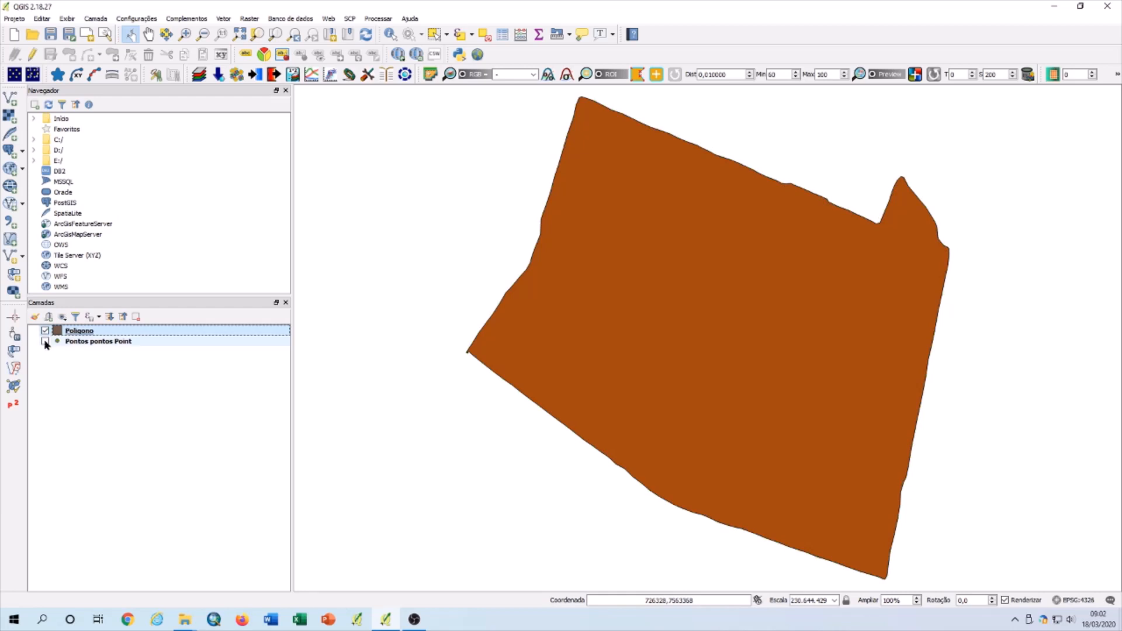
pyautogui.click(45, 341)
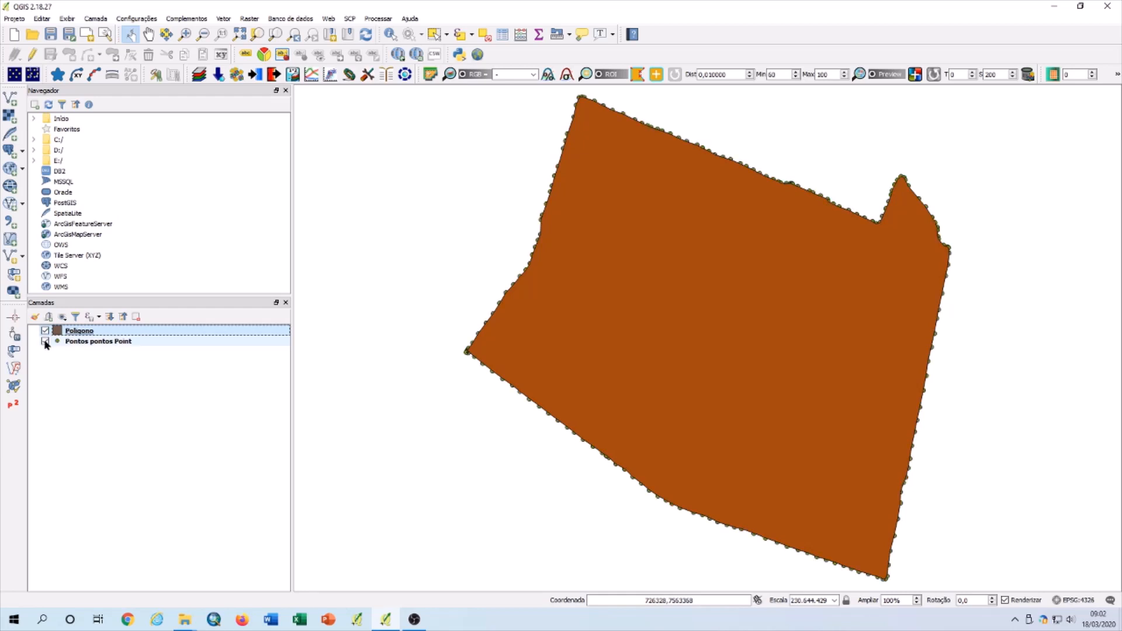
pyautogui.rightClick(78, 344)
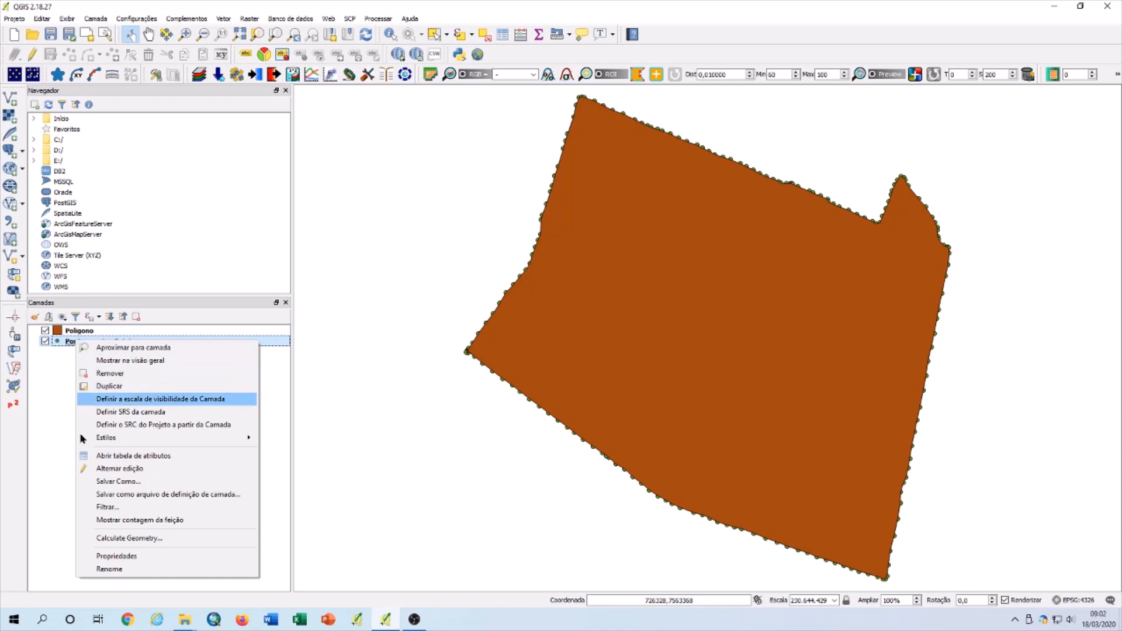
pyautogui.click(134, 374)
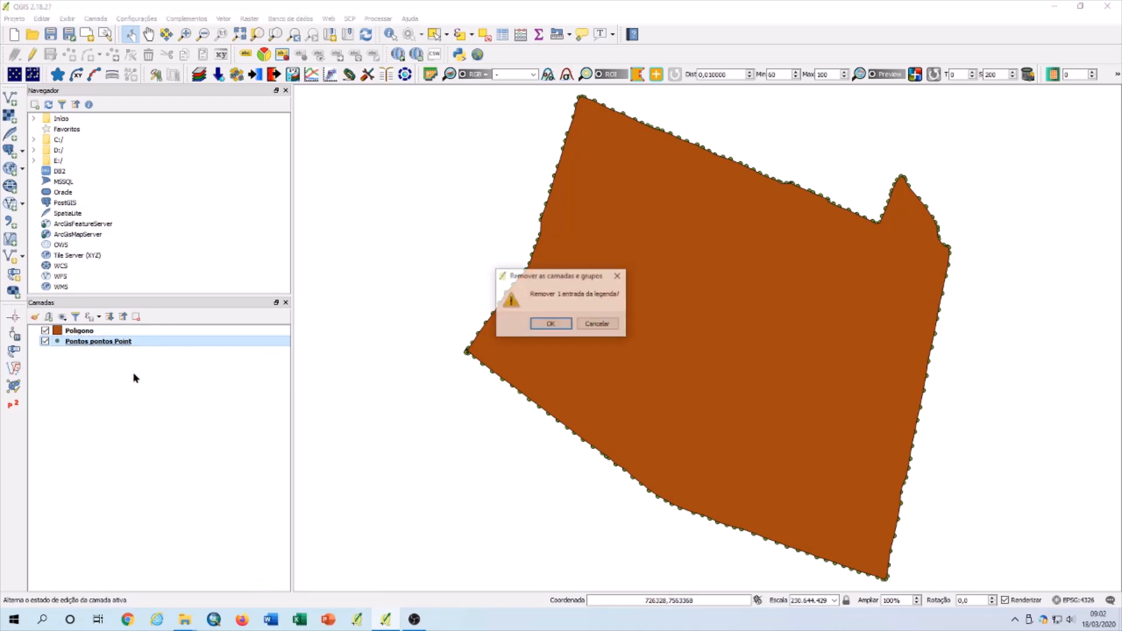
pyautogui.click(534, 325)
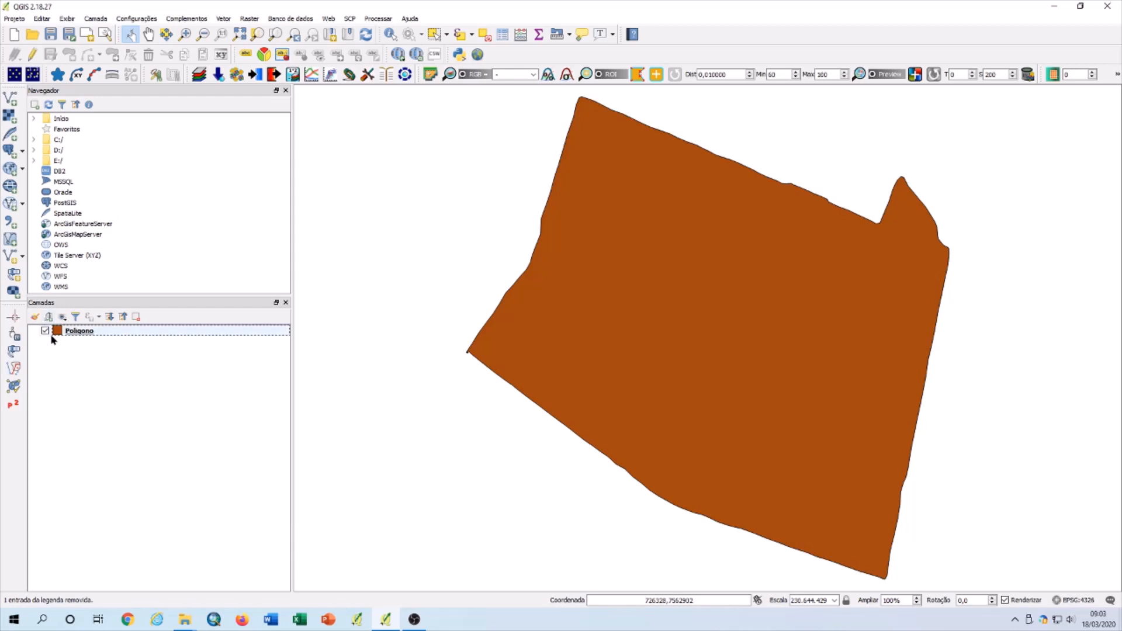
# Open the style properties of the Poligono layer and make its simple fill transparent.
pyautogui.rightClick(87, 335)
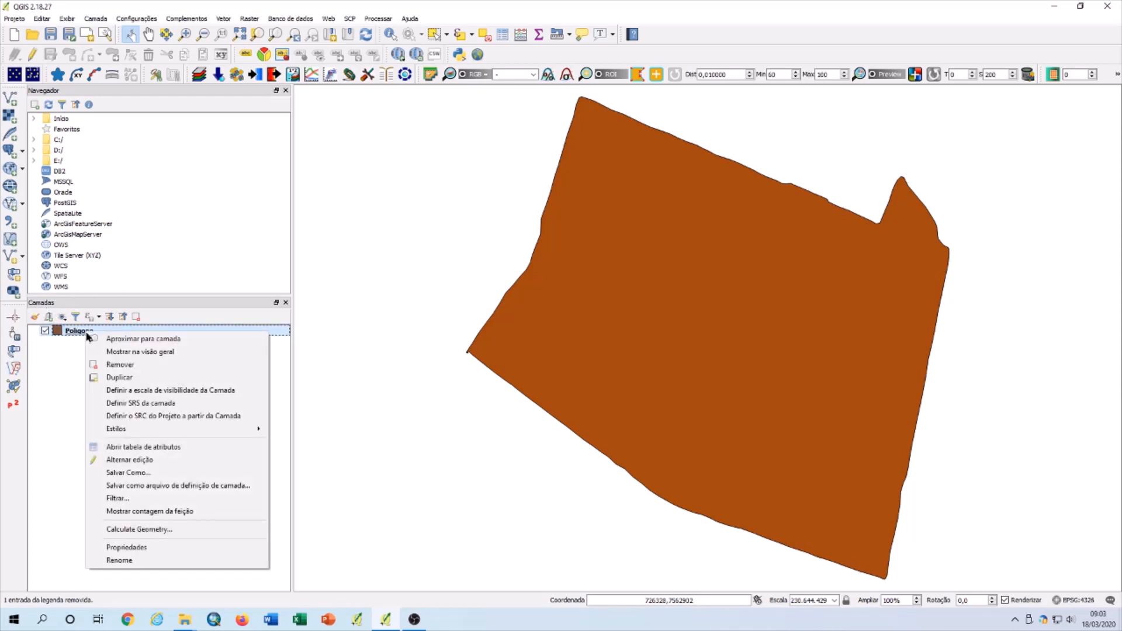
pyautogui.click(135, 550)
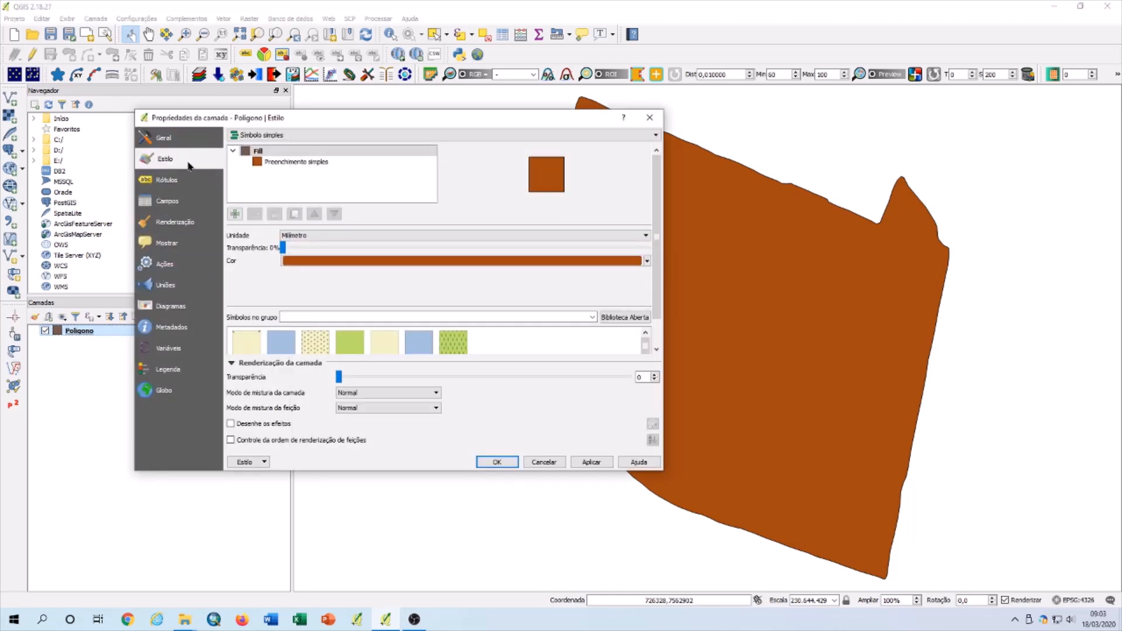
pyautogui.click(260, 163)
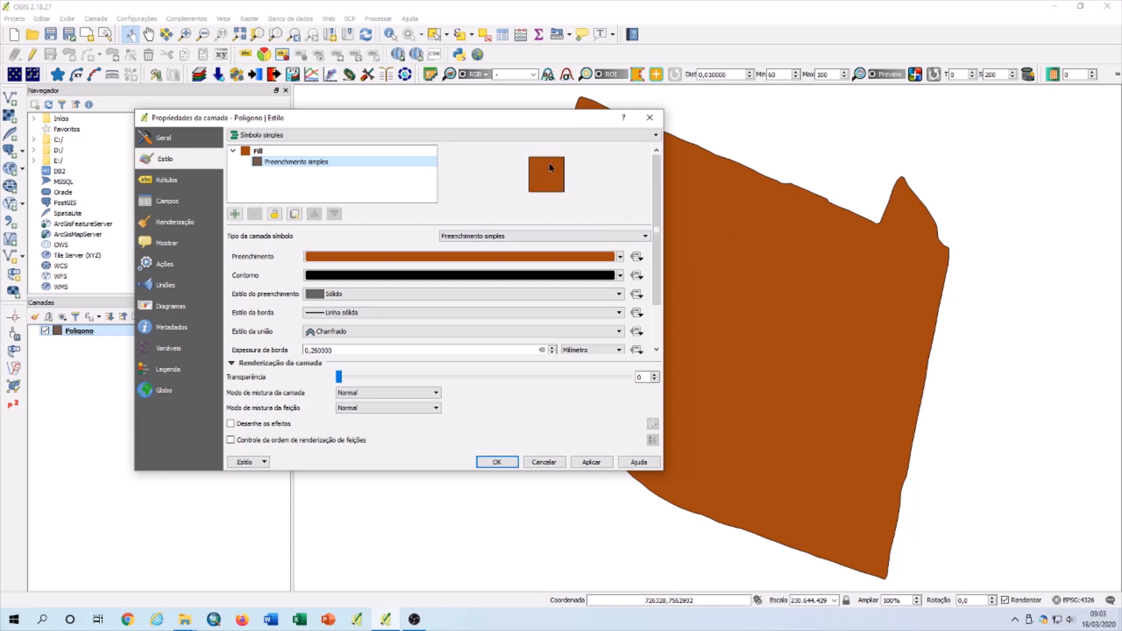
pyautogui.click(620, 257)
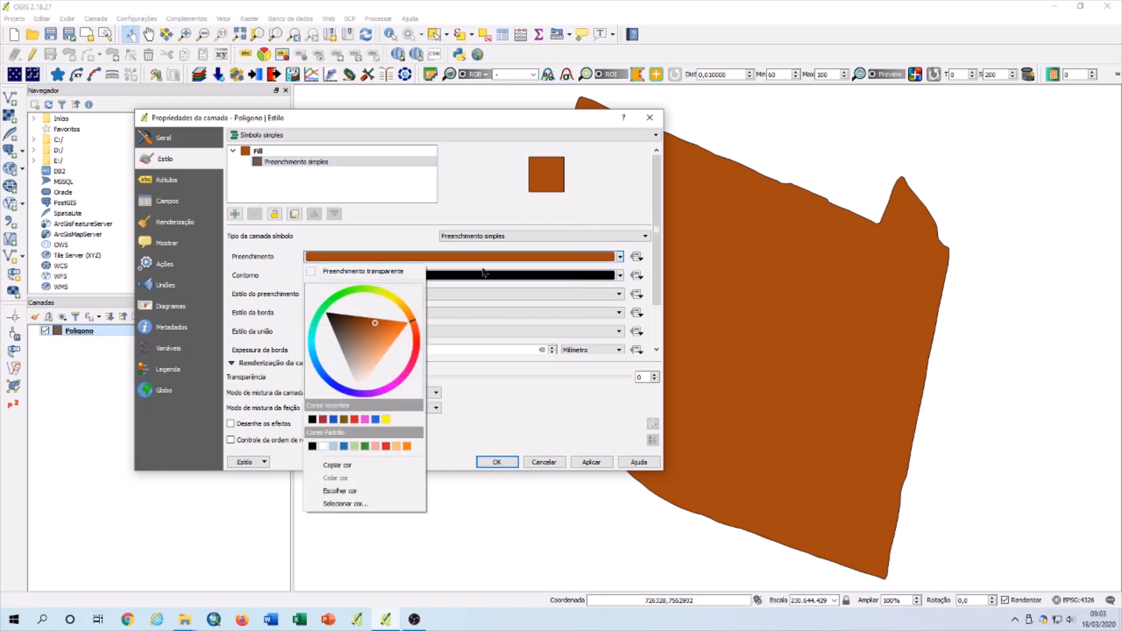
pyautogui.click(364, 271)
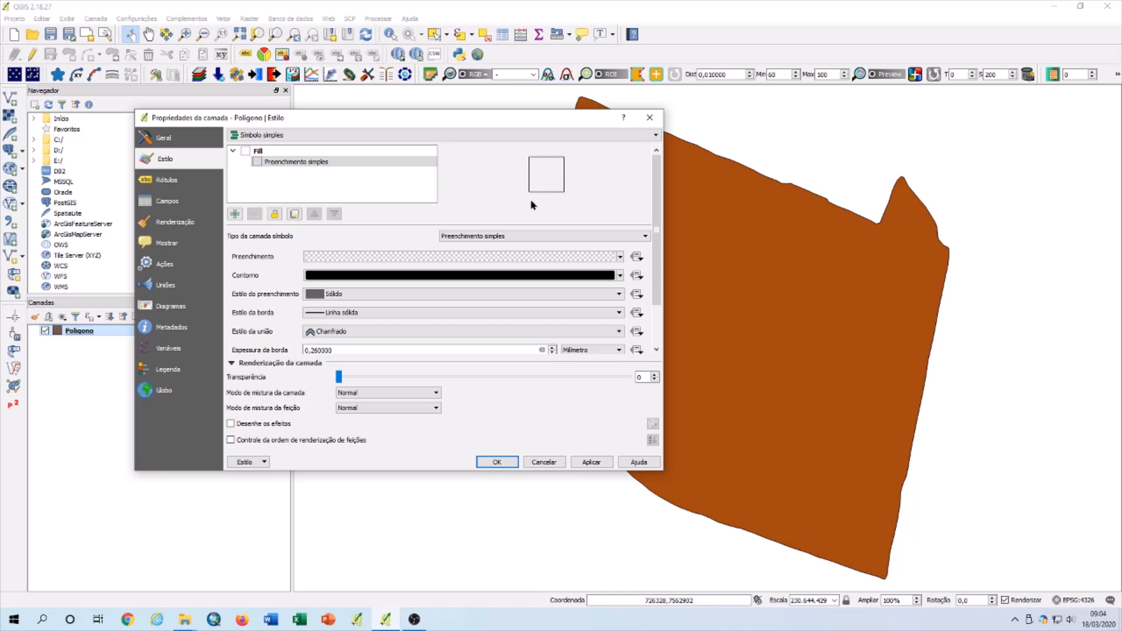
# Set the polygon's border thickness to 0.46 mm, keeping the black outline, and apply the style to the layer.
pyautogui.click(553, 347)
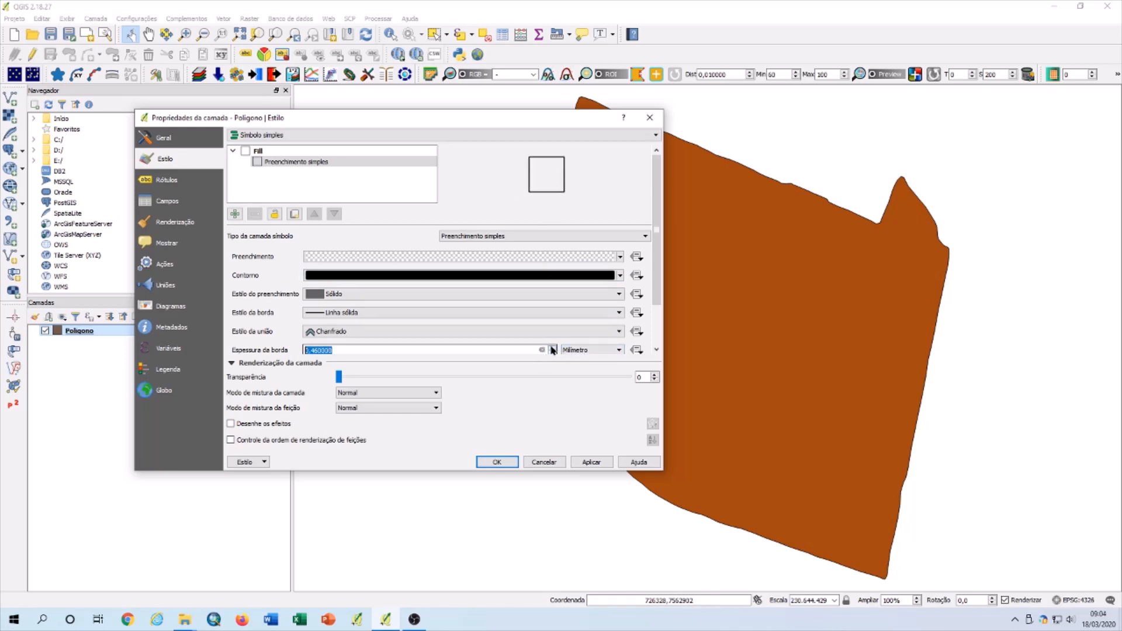
pyautogui.click(622, 276)
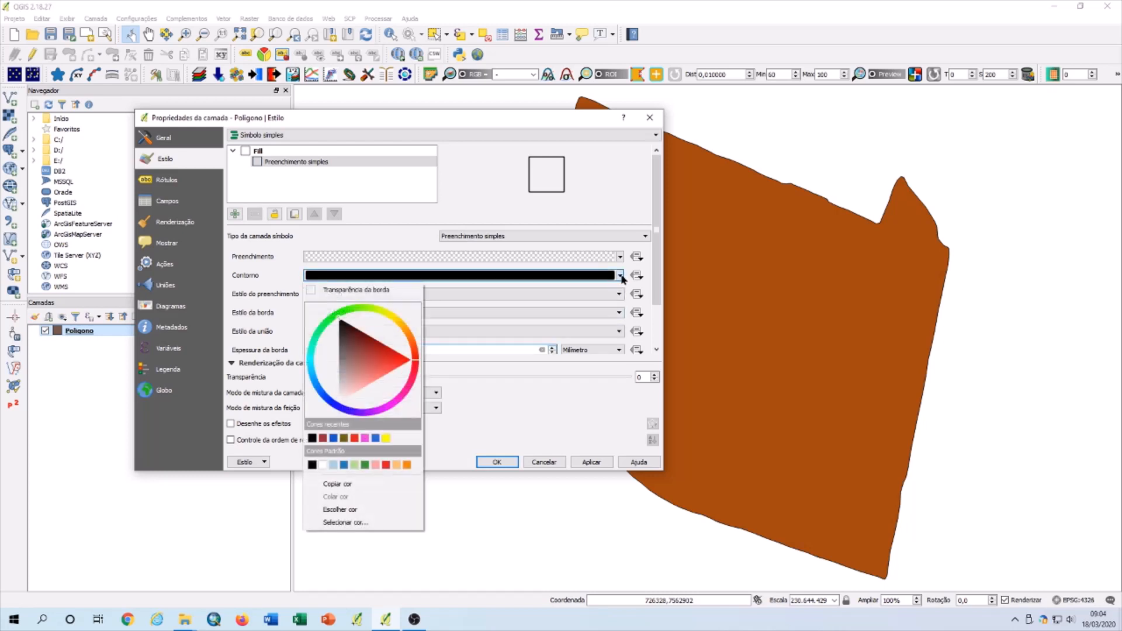
pyautogui.click(622, 276)
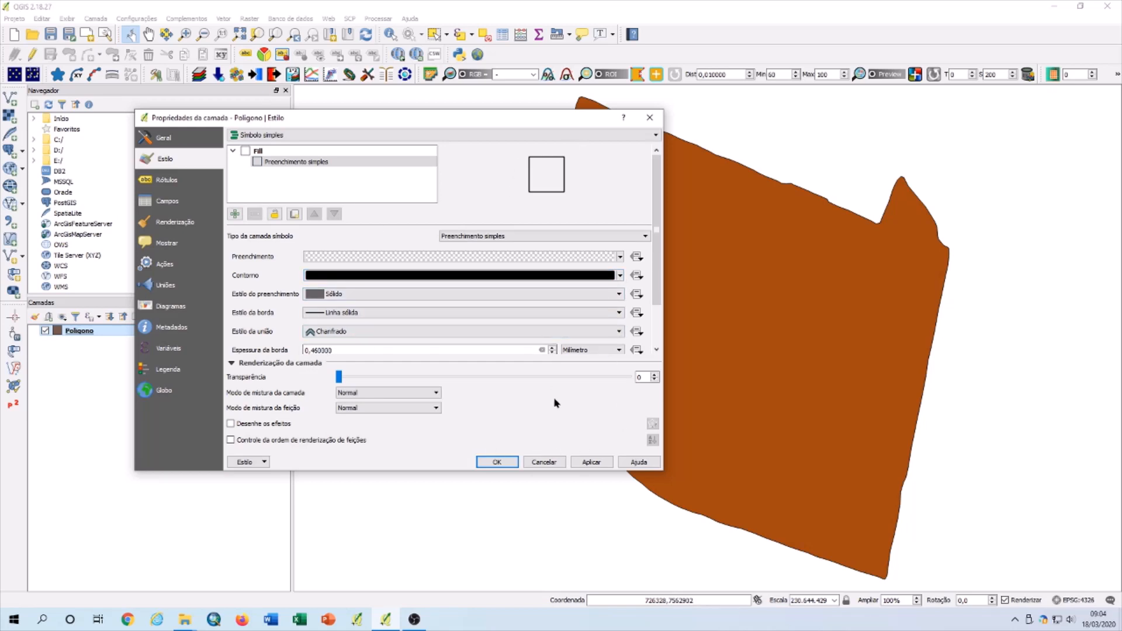
pyautogui.click(605, 463)
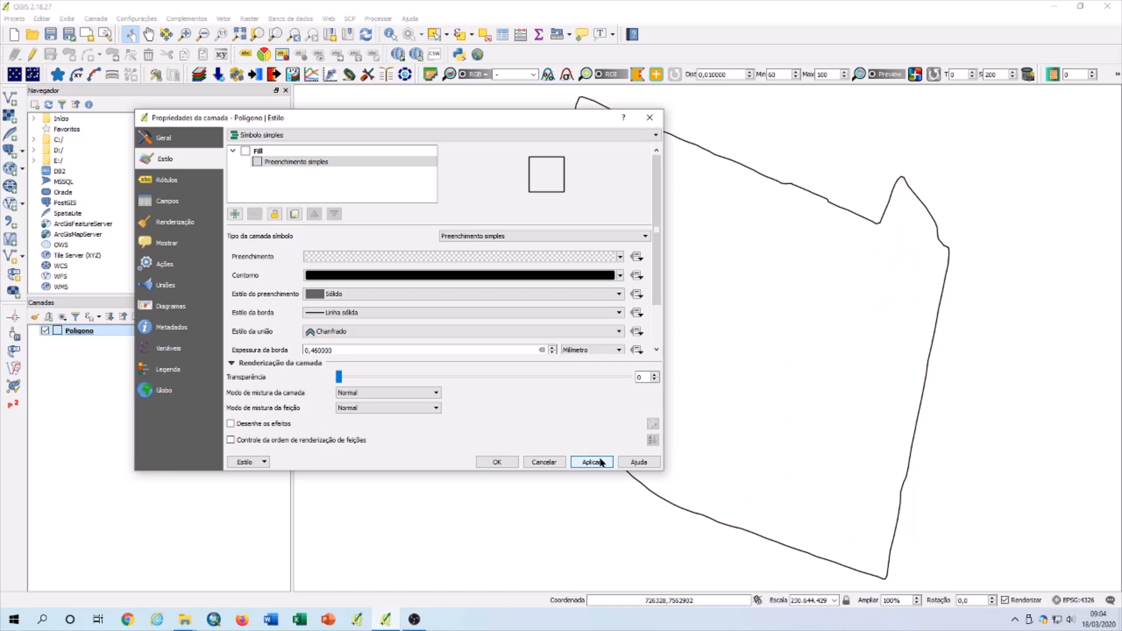
pyautogui.click(498, 463)
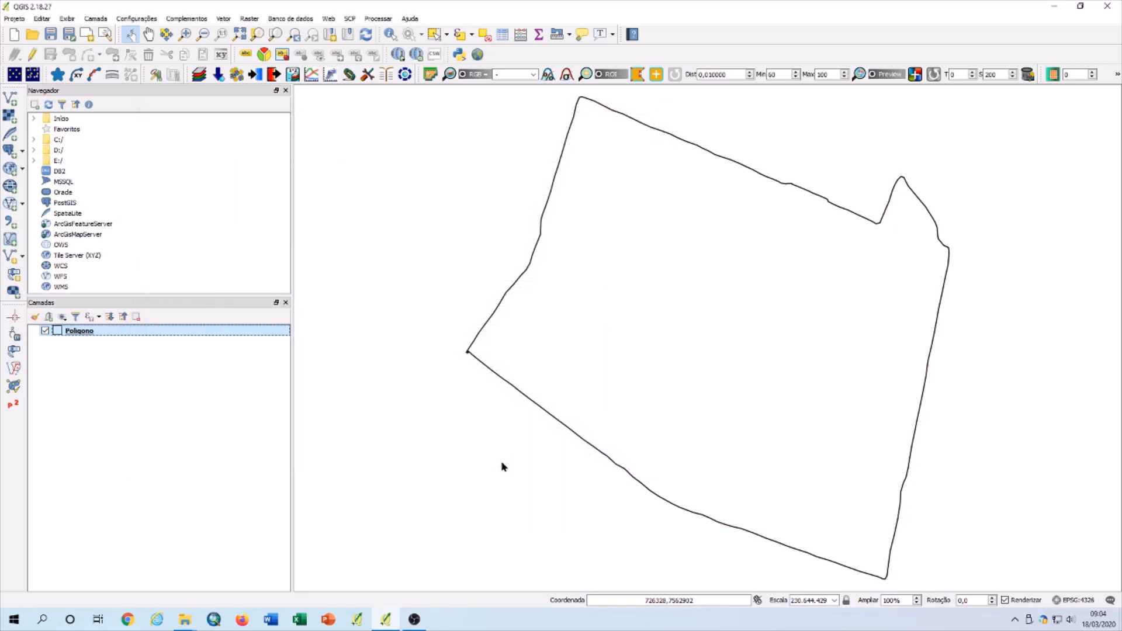